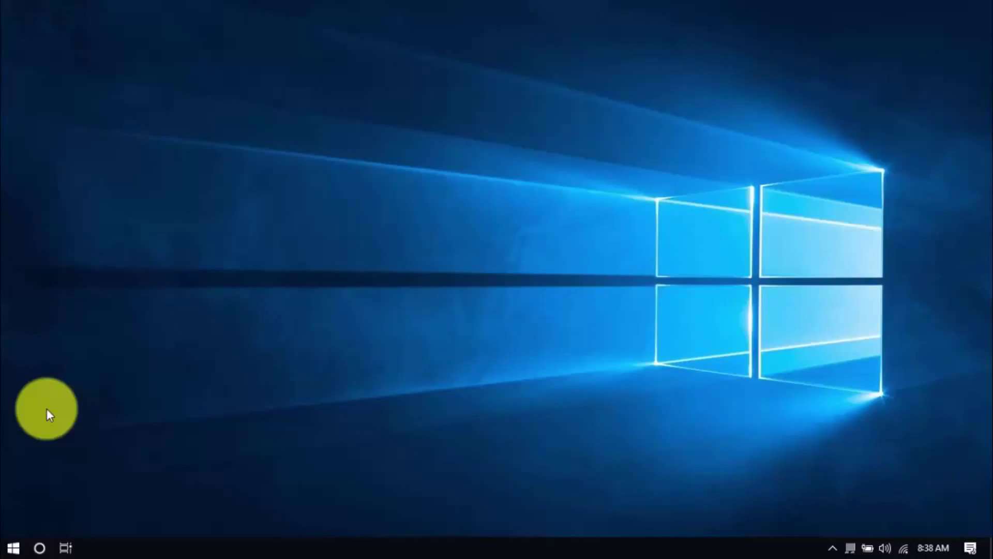
# - Browse Apps & features in Settings and expand the ACID Music Studio entry
pyautogui.click(12, 551)
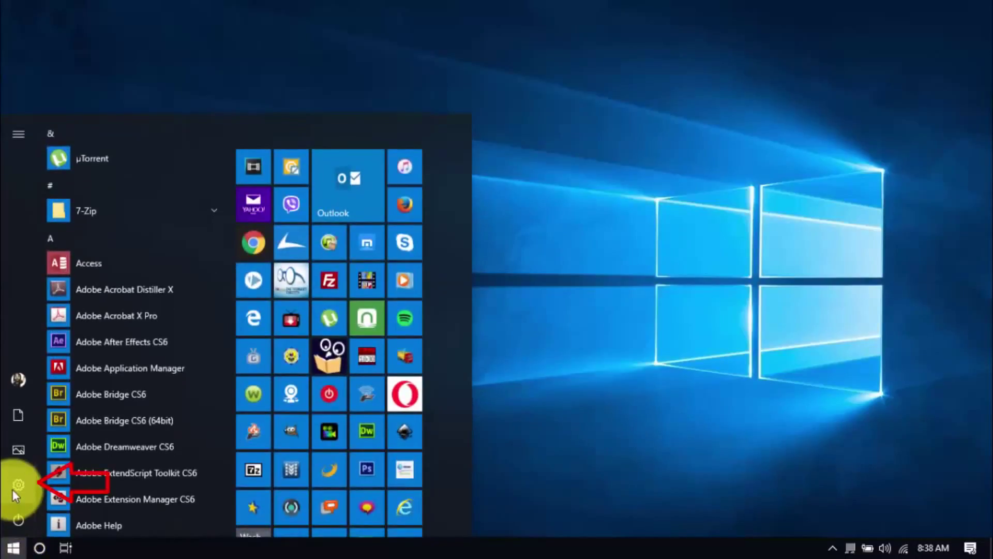
pyautogui.click(12, 489)
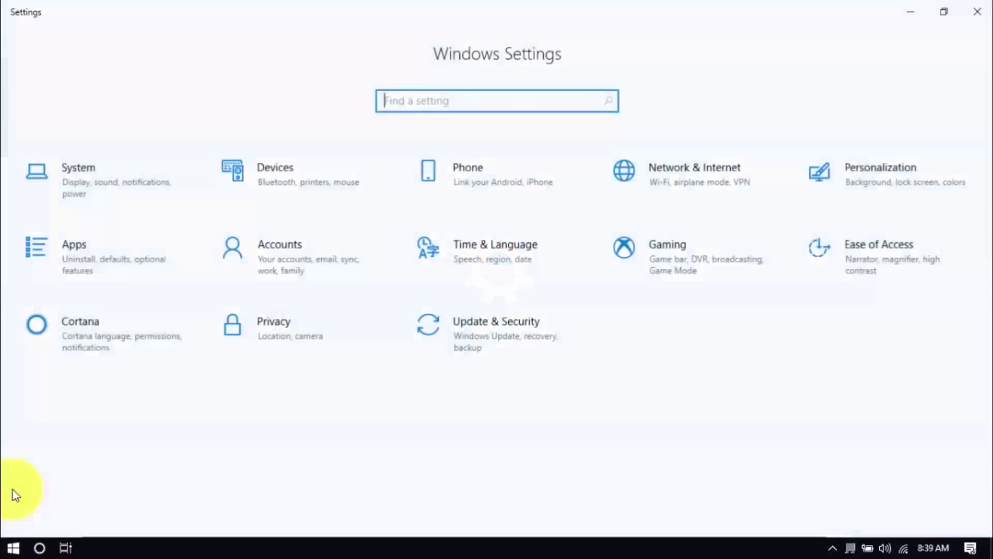
pyautogui.click(96, 242)
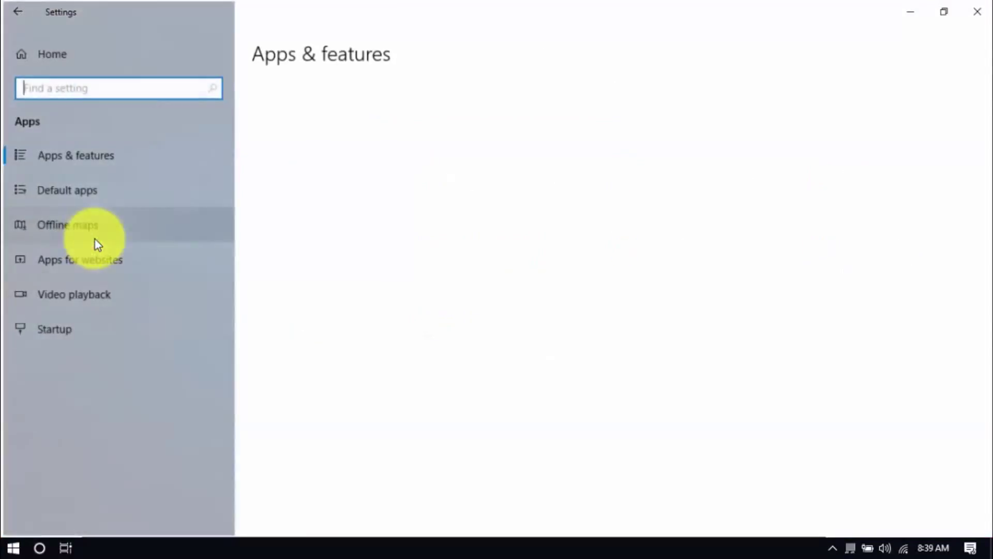
pyautogui.scroll(-5, 484, 462)
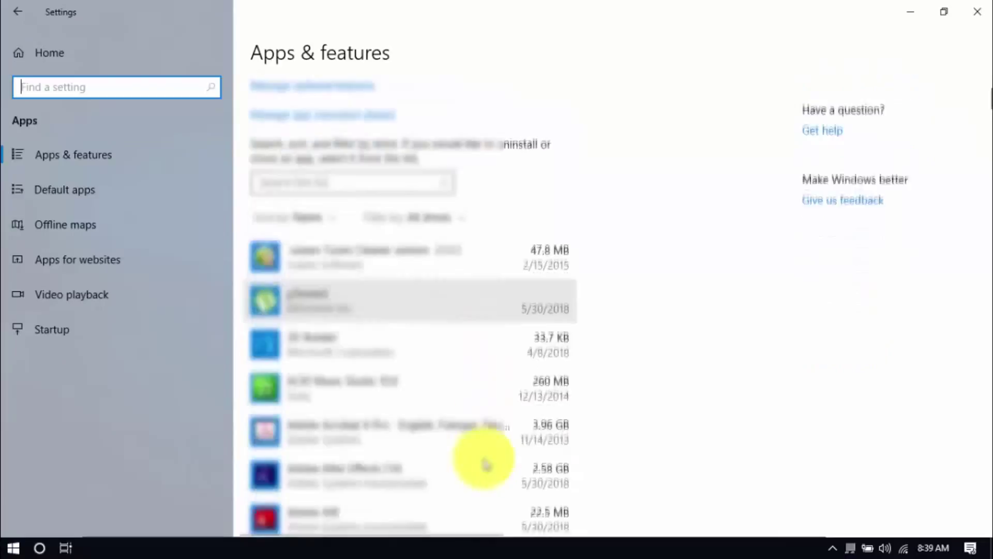
pyautogui.click(454, 224)
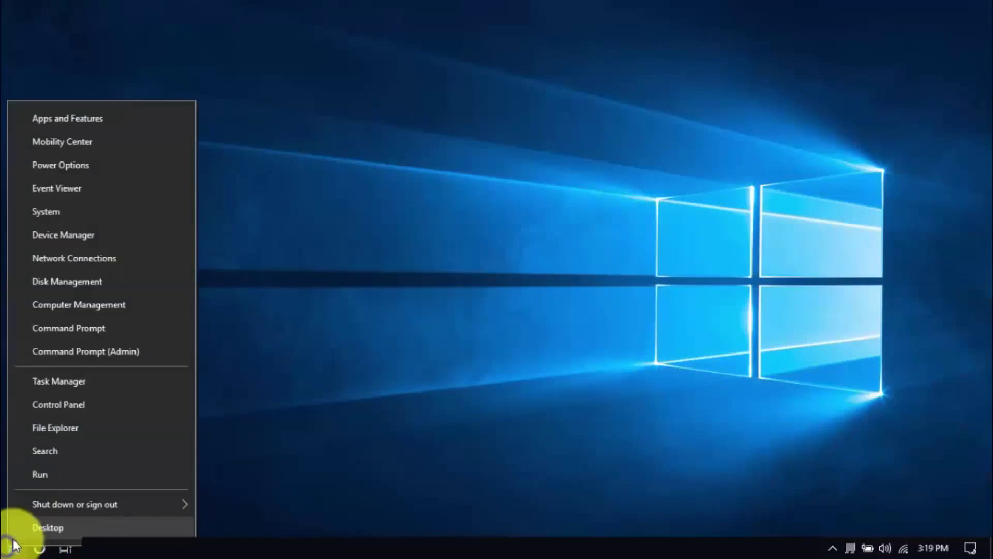
# - In the power button settings, untick Fast startup and Sleep in the shutdown settings
pyautogui.click(93, 163)
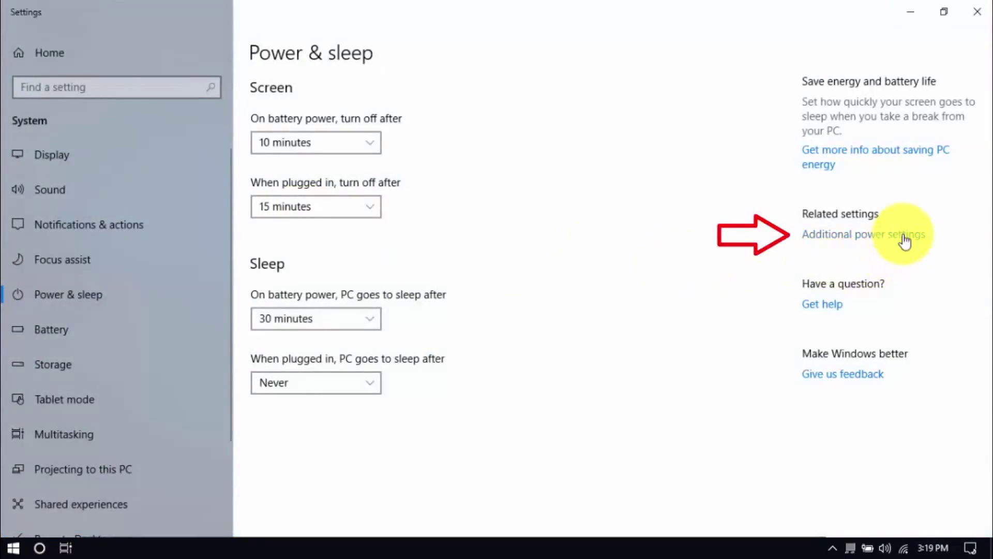
pyautogui.click(905, 239)
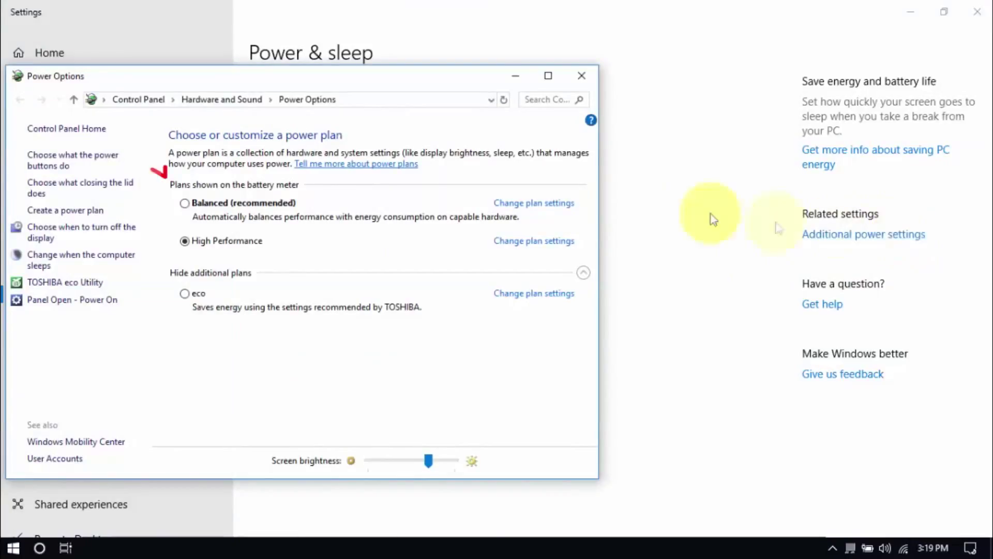
pyautogui.click(58, 166)
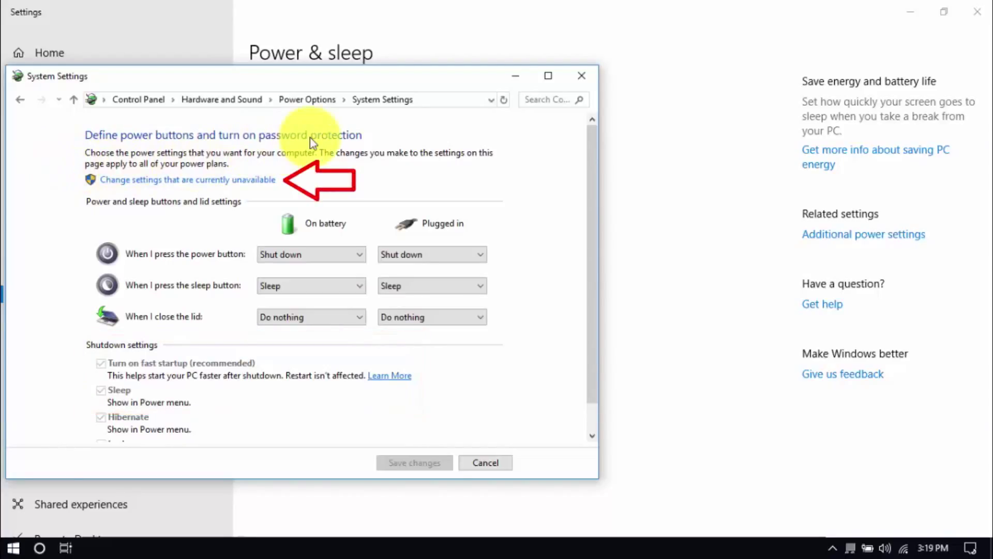
pyautogui.click(246, 181)
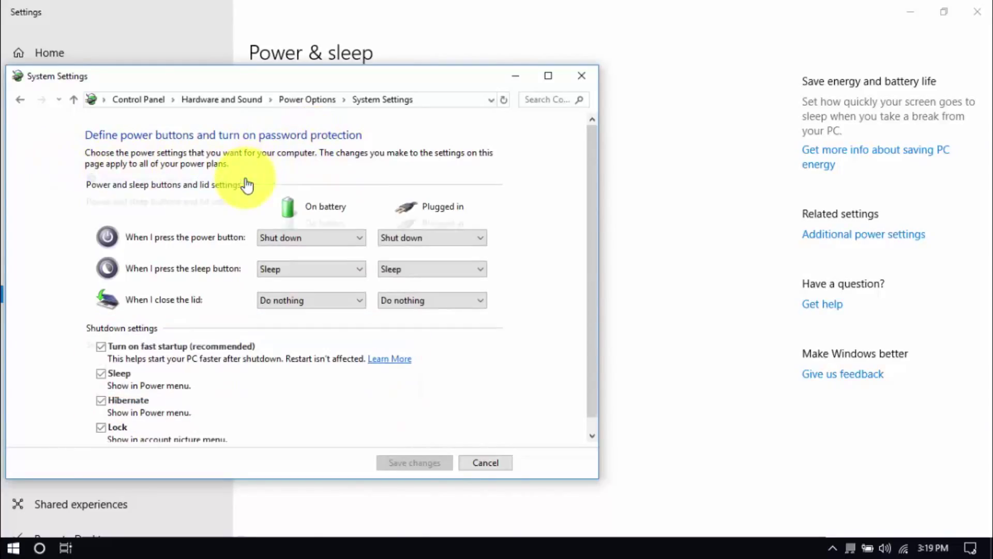
pyautogui.click(154, 354)
pyautogui.click(118, 373)
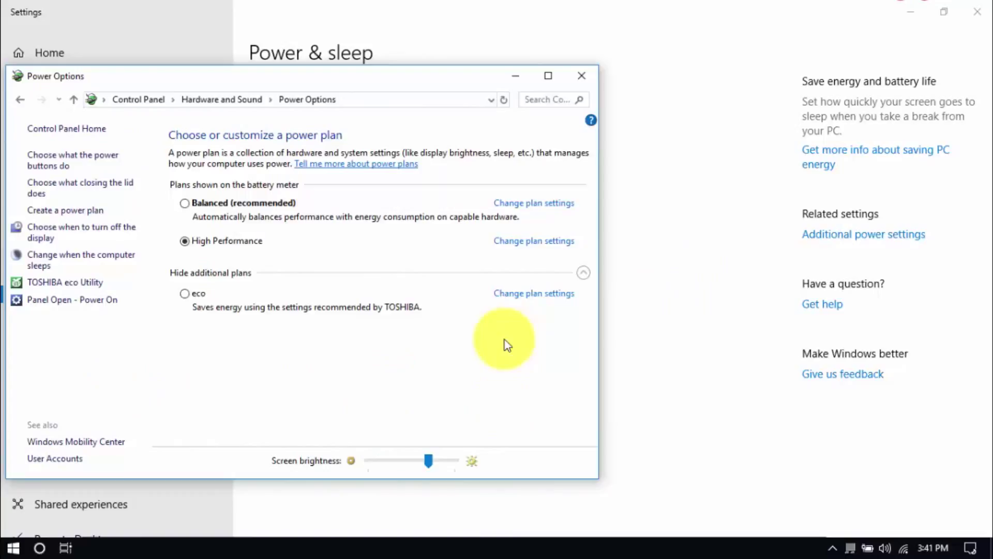
# - Open the advanced power settings for the High Performance plan
pyautogui.click(548, 242)
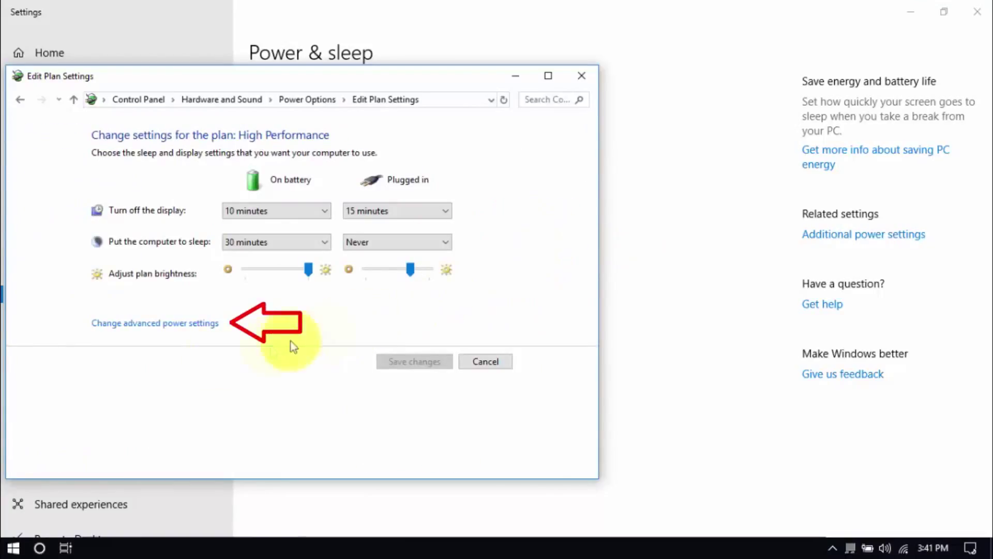
pyautogui.click(166, 324)
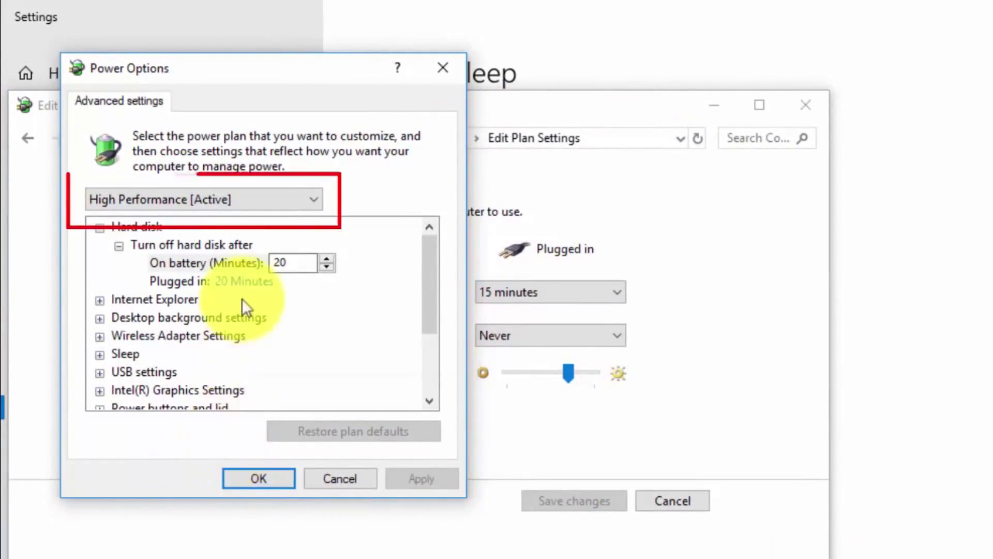
pyautogui.click(274, 205)
pyautogui.click(274, 205)
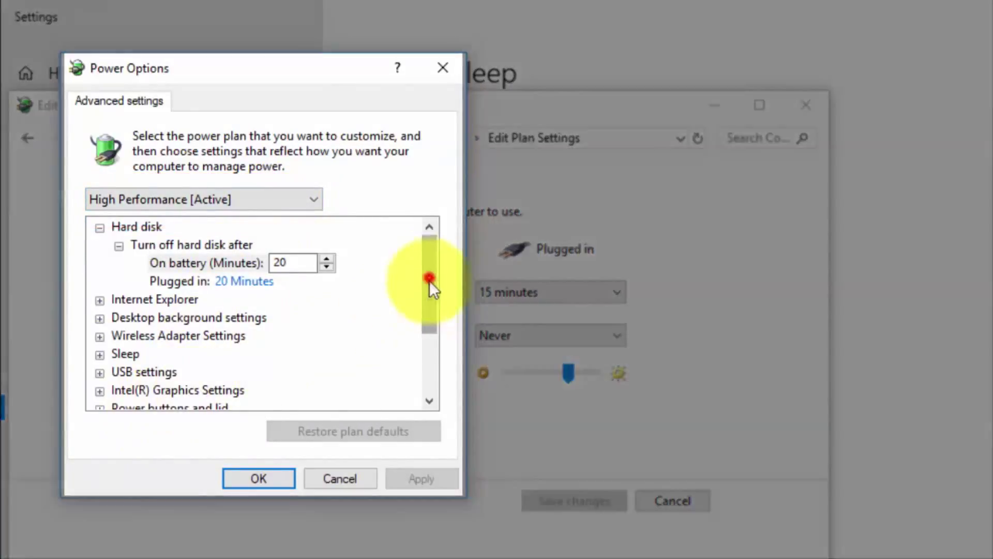
pyautogui.moveTo(429, 281); pyautogui.dragTo(423, 356)
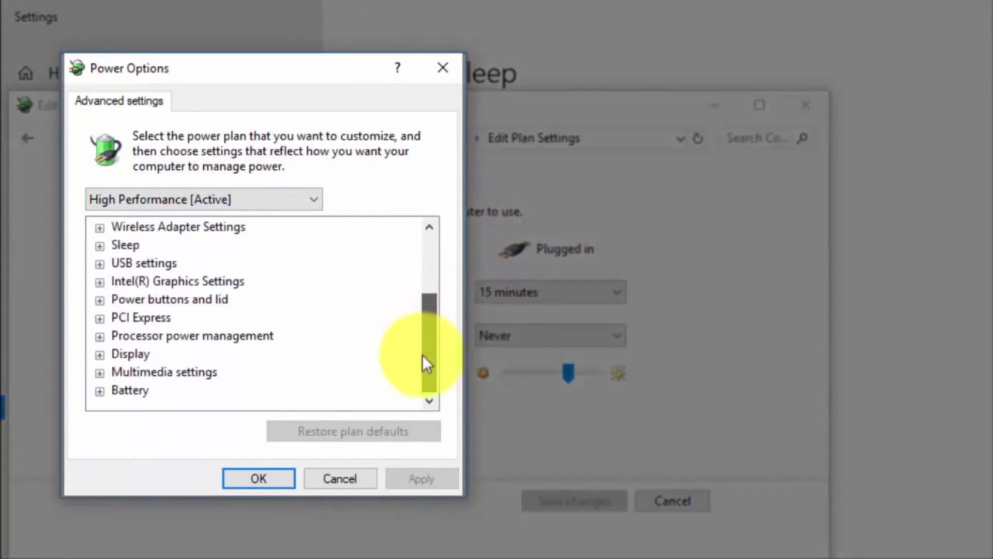
# - Set Intel Graphics Power Plan to Balanced on battery and plugged in; expand PCI Express settings
pyautogui.click(100, 282)
pyautogui.click(118, 299)
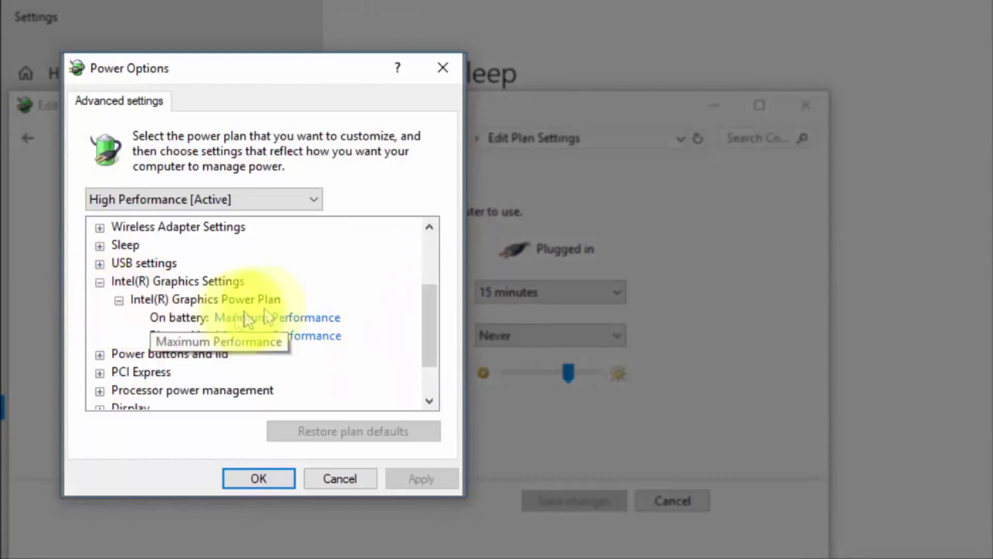
pyautogui.click(284, 318)
pyautogui.click(270, 319)
pyautogui.click(261, 334)
pyautogui.click(260, 336)
pyautogui.click(259, 337)
pyautogui.click(243, 366)
pyautogui.click(102, 373)
pyautogui.click(120, 390)
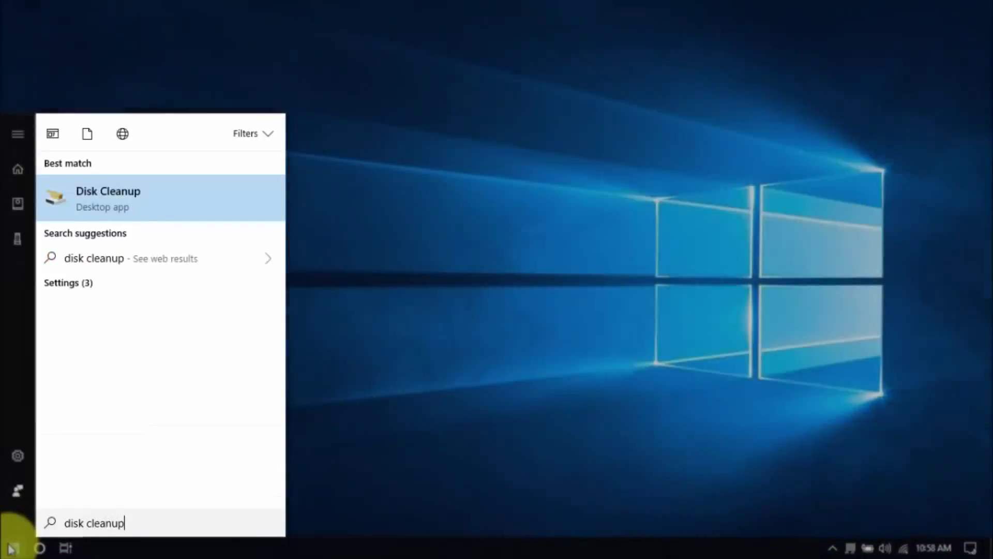
# - Run Disk Cleanup on drive C: and rescan it including system files
pyautogui.press('Return')
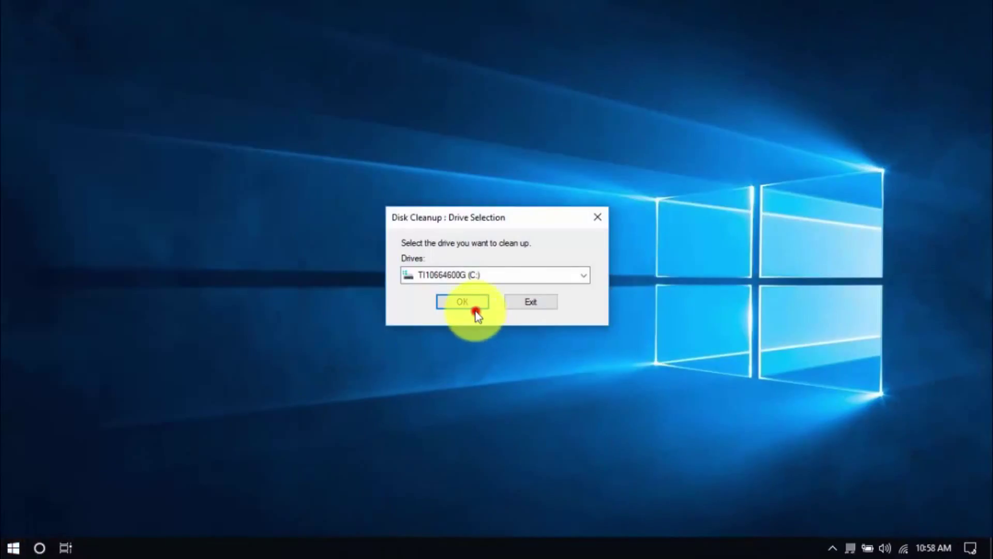
pyautogui.click(475, 310)
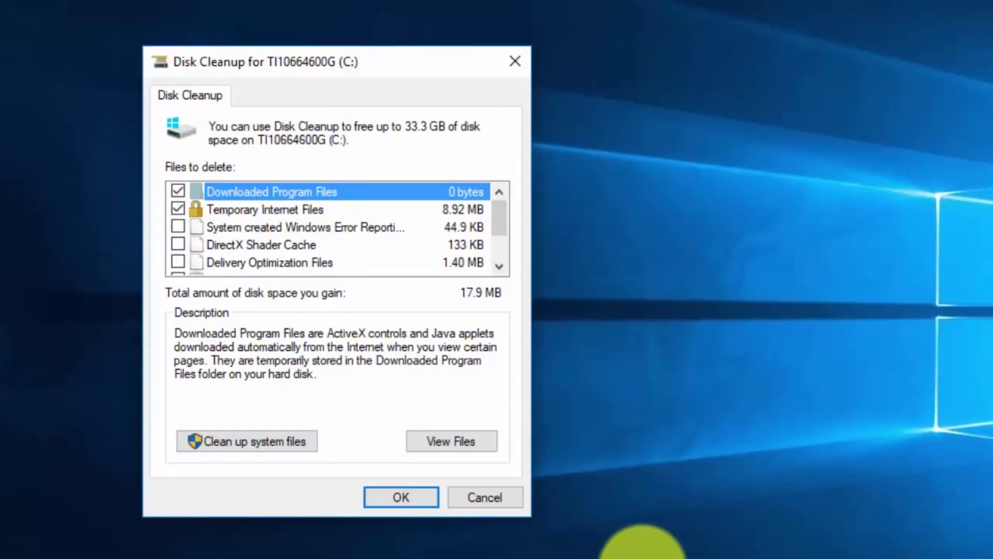
pyautogui.click(274, 439)
pyautogui.click(683, 342)
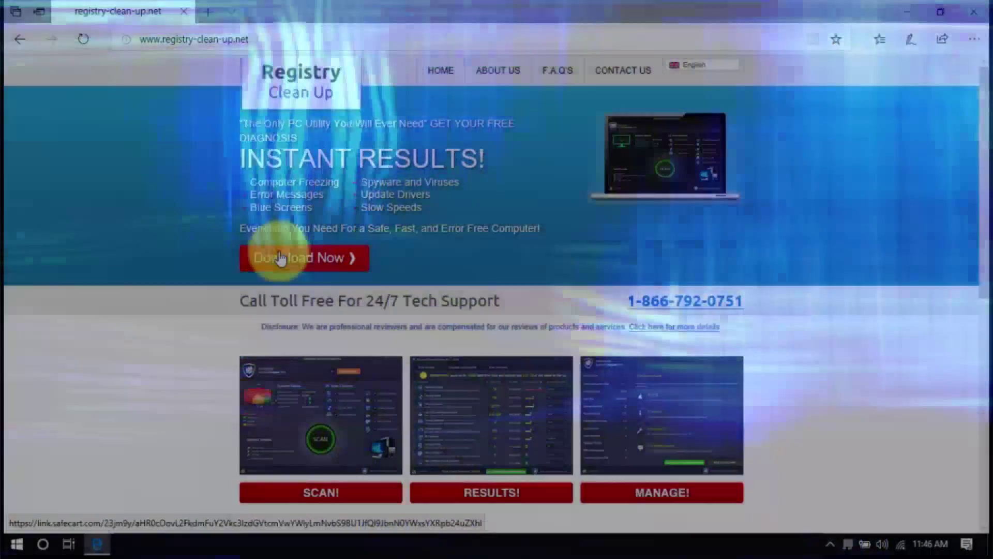
# - Download the repair tool with the Download Now button on registry-clean-up.net
pyautogui.click(280, 258)
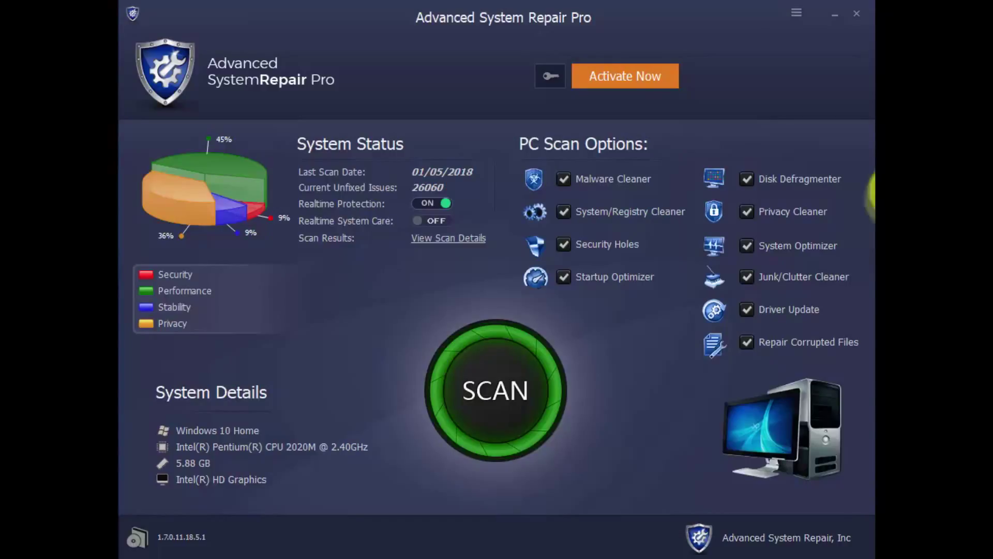
# - Start a full PC scan with all ten scan options in Advanced System Repair Pro
pyautogui.click(474, 409)
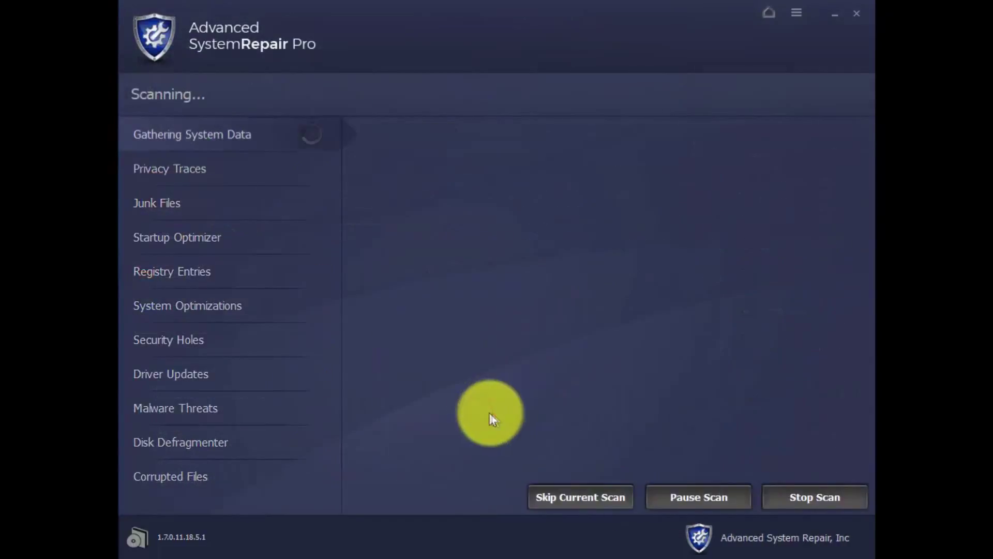